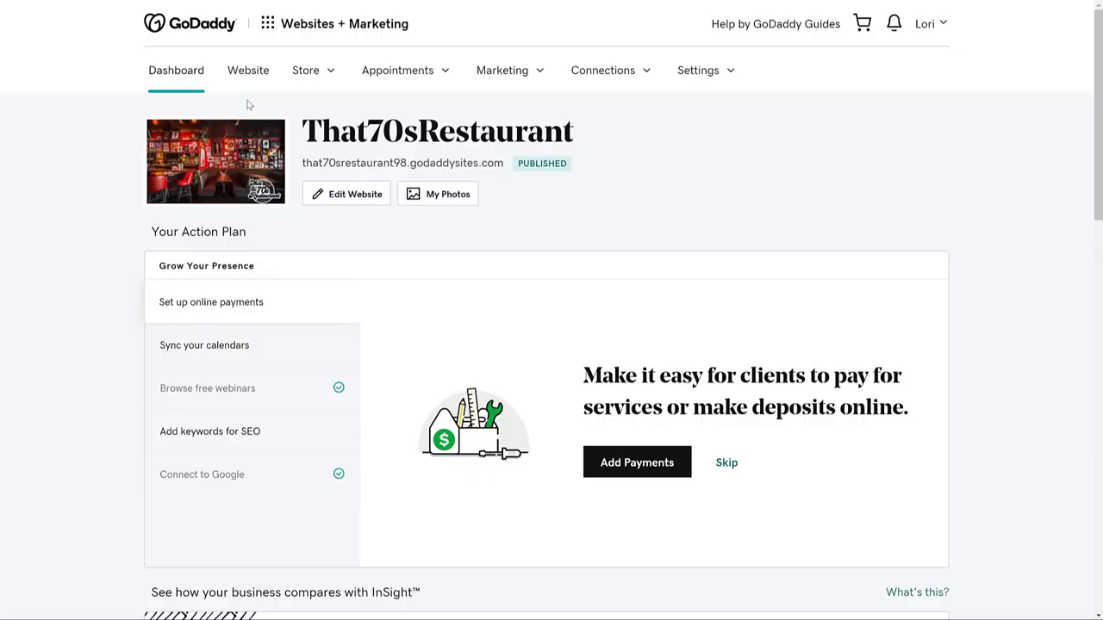
# From Store > Overview, go to Track & Capture Sales and open the Enable Reviews settings
pyautogui.click(332, 73)
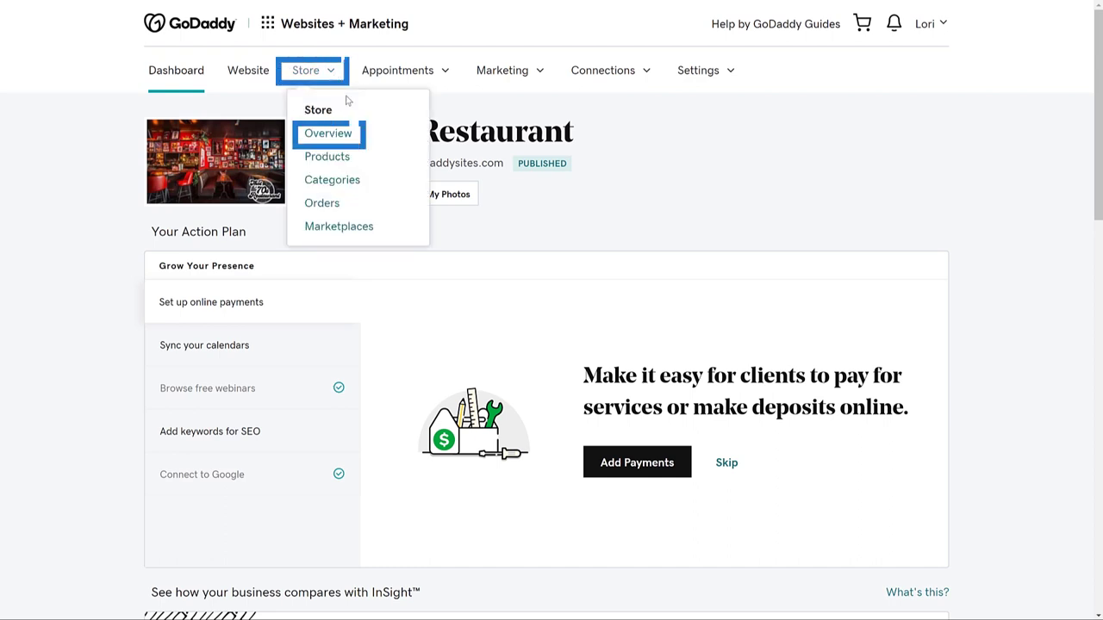
pyautogui.click(337, 131)
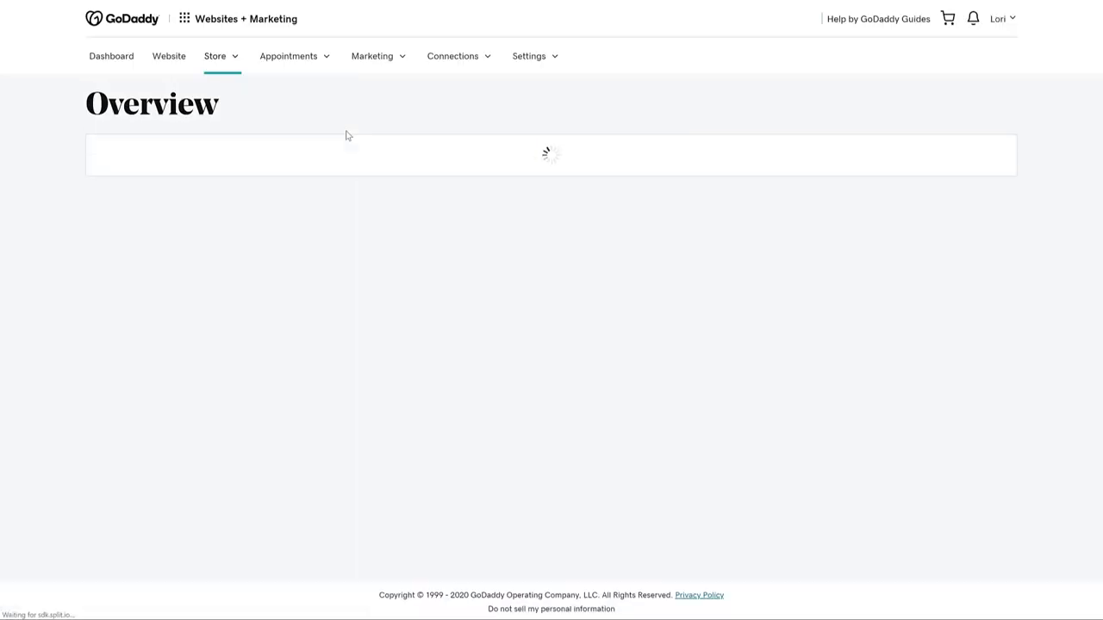
pyautogui.scroll(-3, 349, 381)
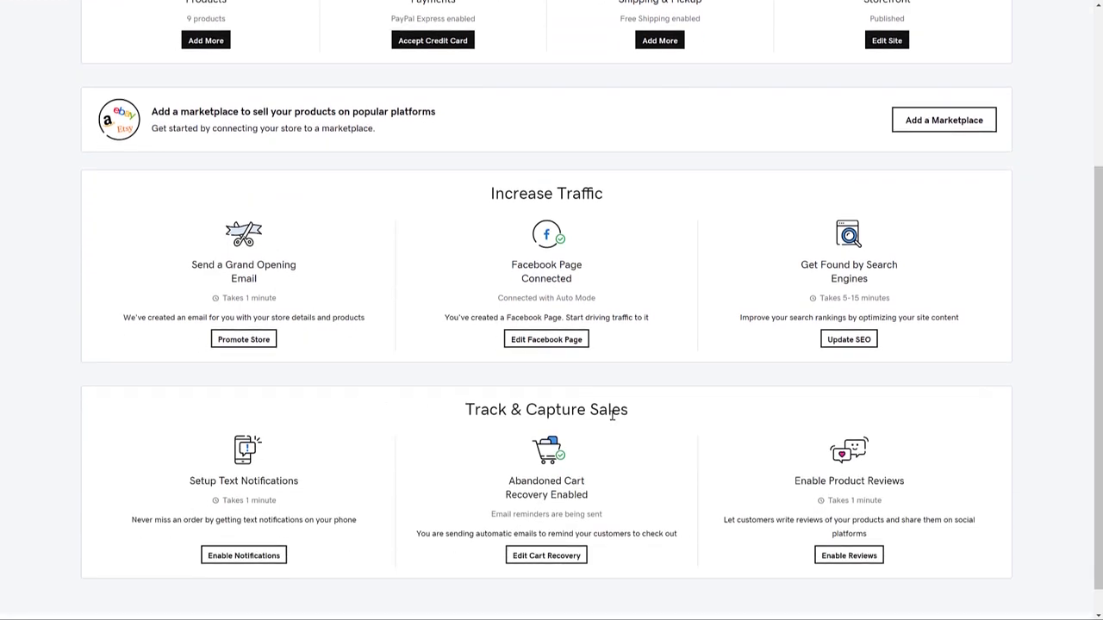
pyautogui.click(844, 555)
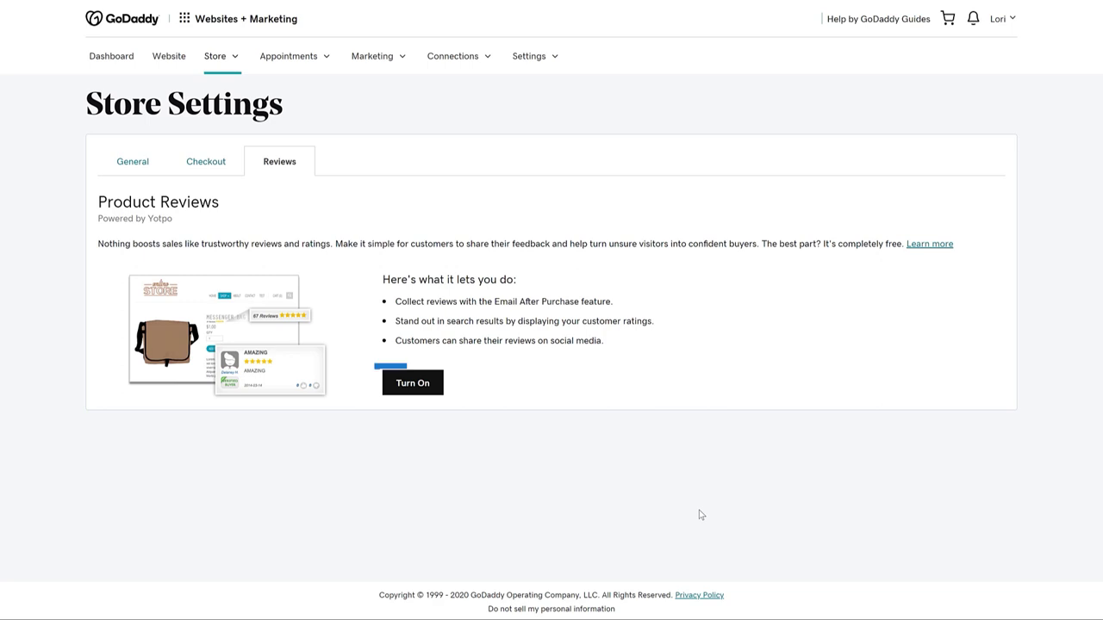
# Turn on Yotpo product reviews, replacing the pre-filled sign-up e-mail with a different address
pyautogui.click(421, 385)
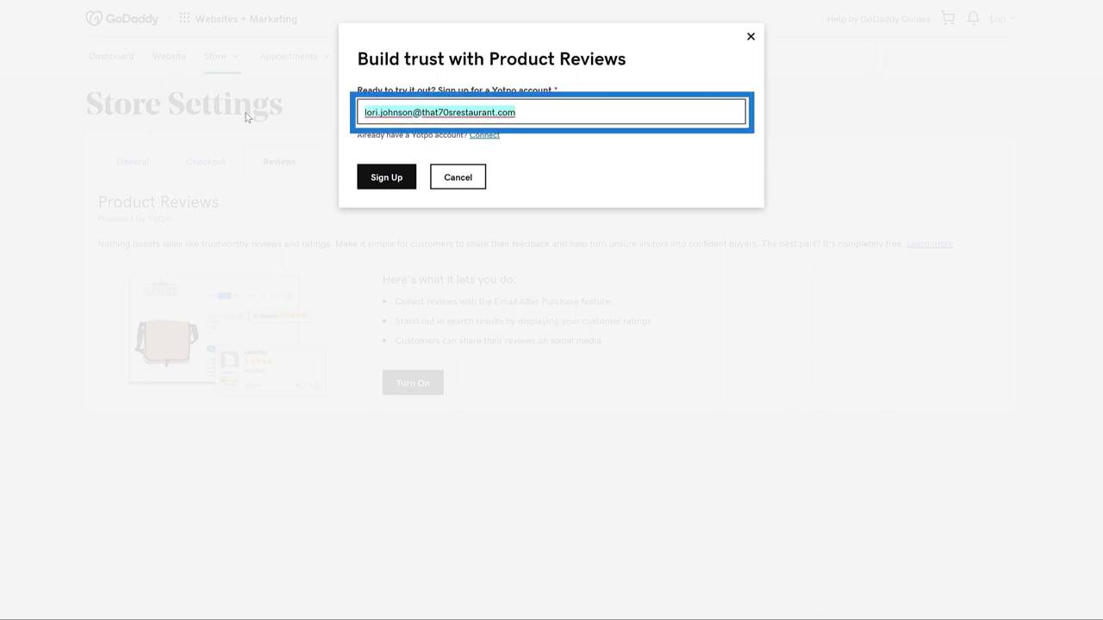
pyautogui.press('BackSpace')
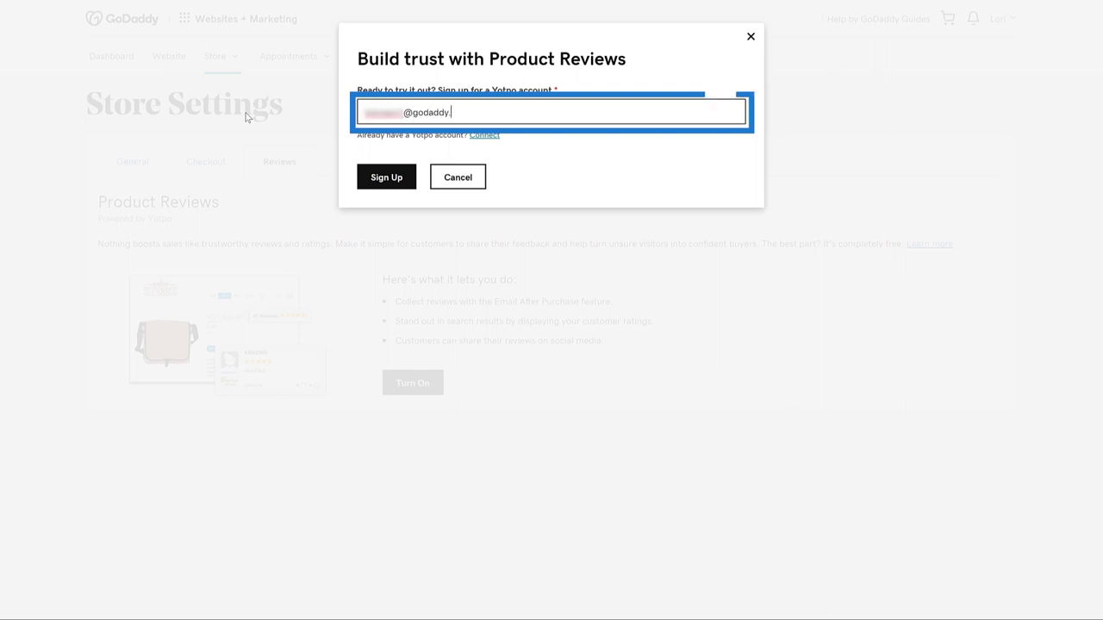
pyautogui.write('com')
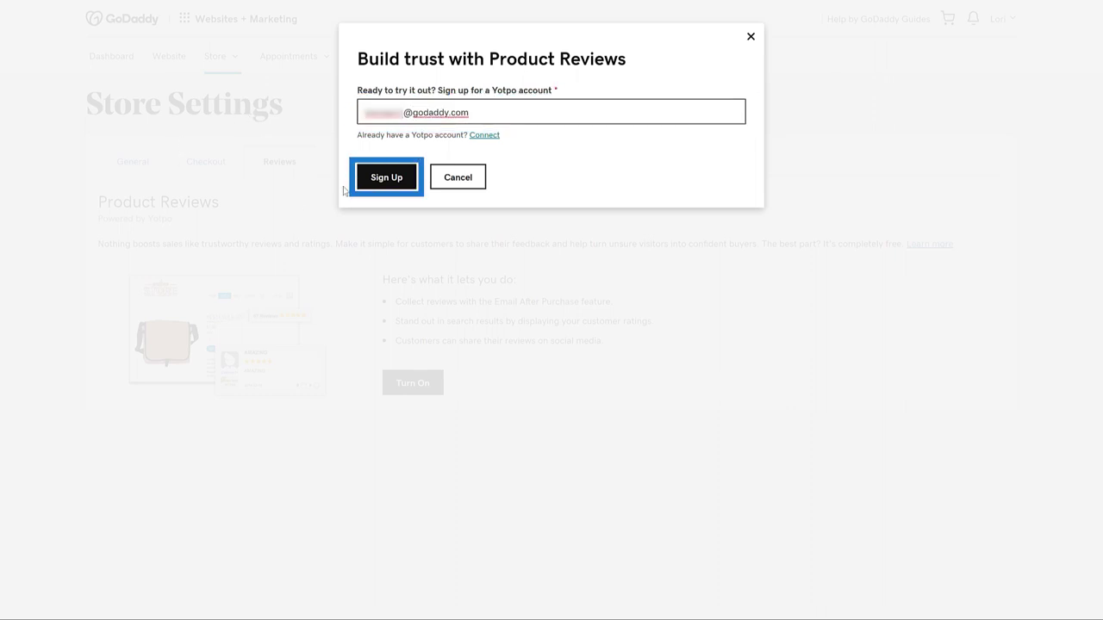
pyautogui.click(381, 183)
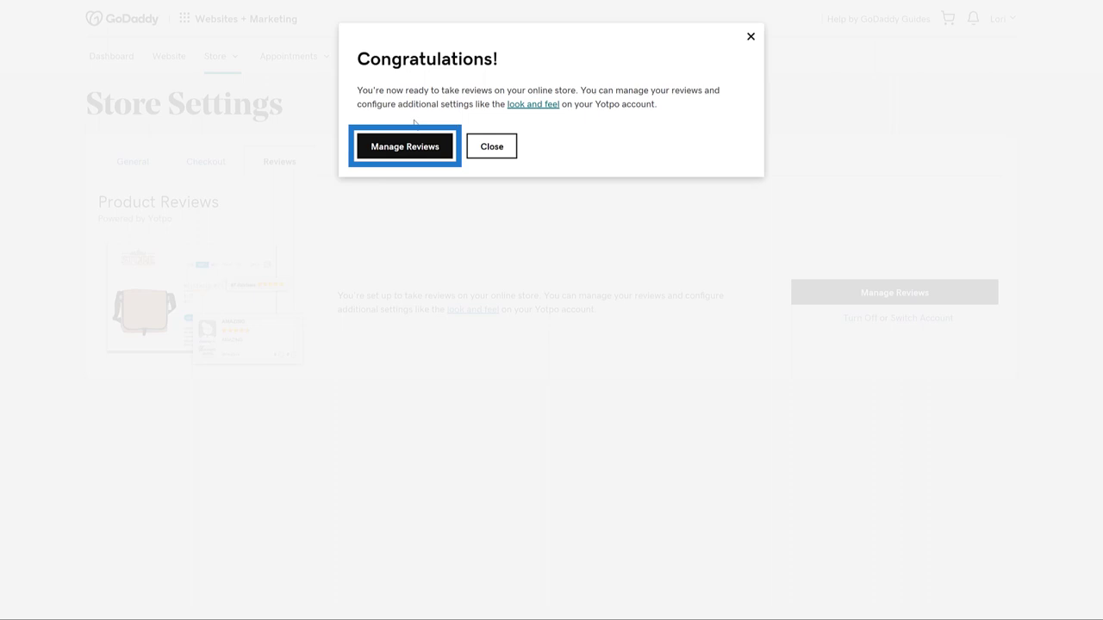
# Go to Manage Reviews from the Congratulations dialog and start the Welcome to Yotpo tour
pyautogui.click(407, 146)
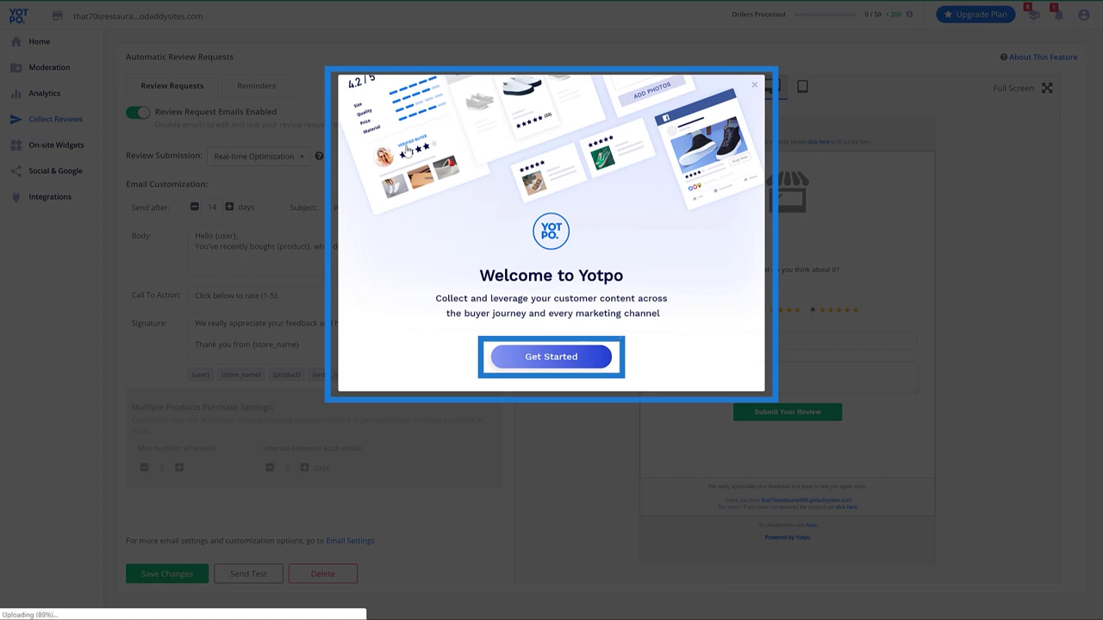
pyautogui.click(551, 357)
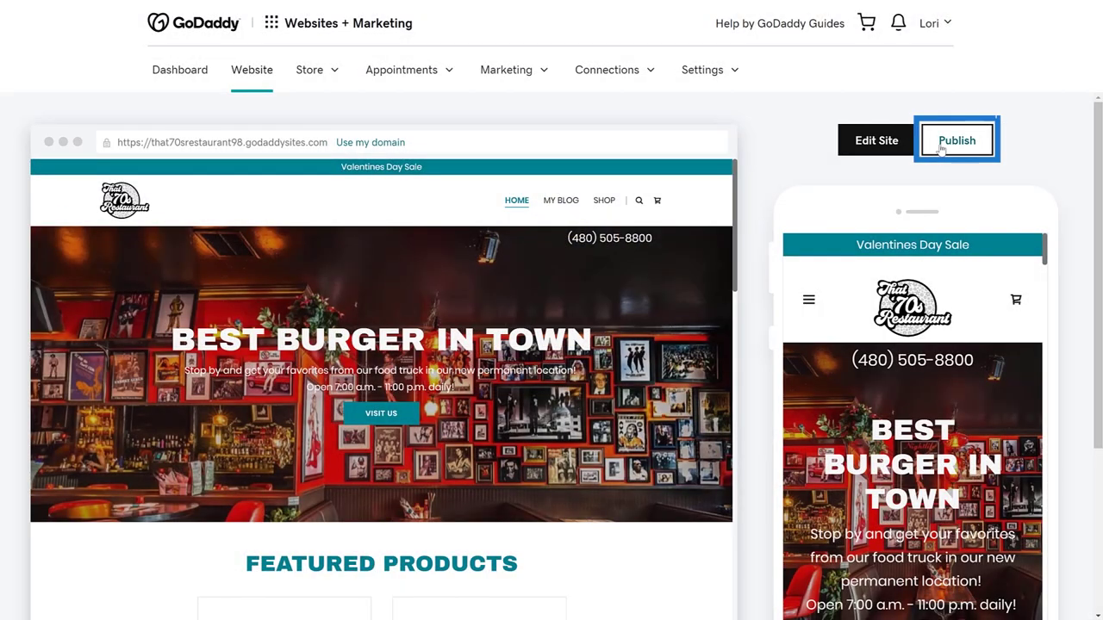
# Republish the site at its free GoDaddy URL and view the live SHOP page
pyautogui.click(955, 141)
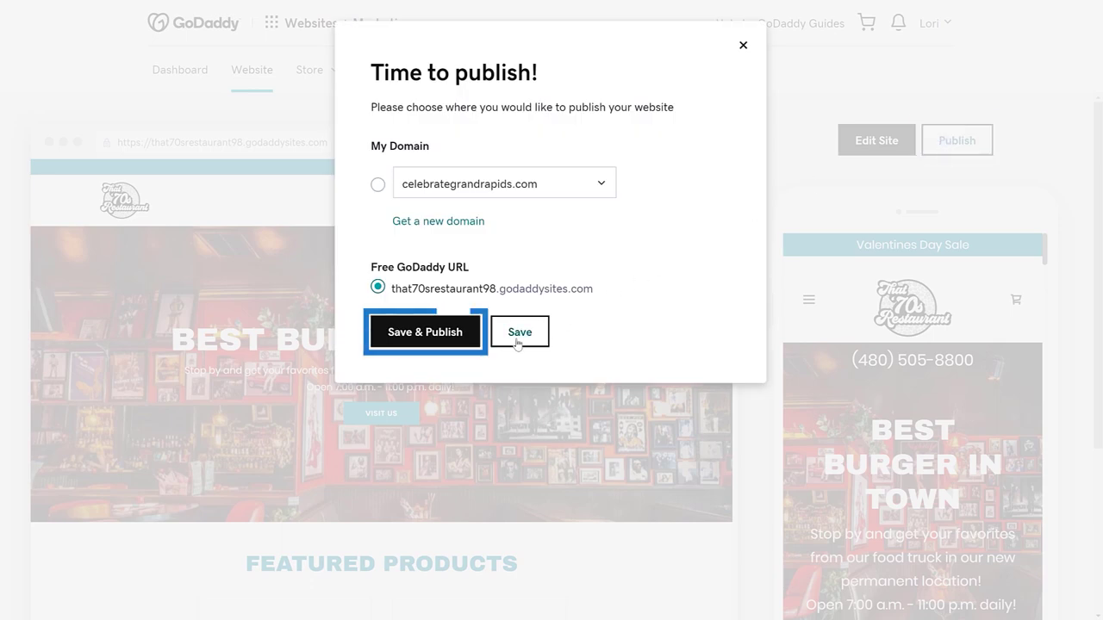
pyautogui.click(440, 342)
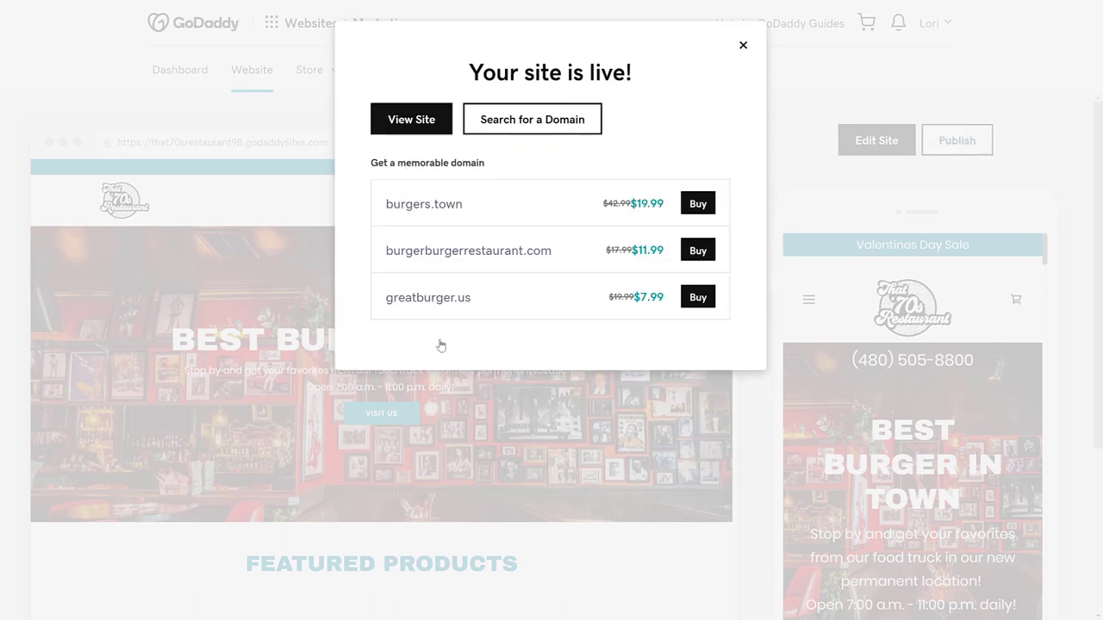
pyautogui.click(432, 133)
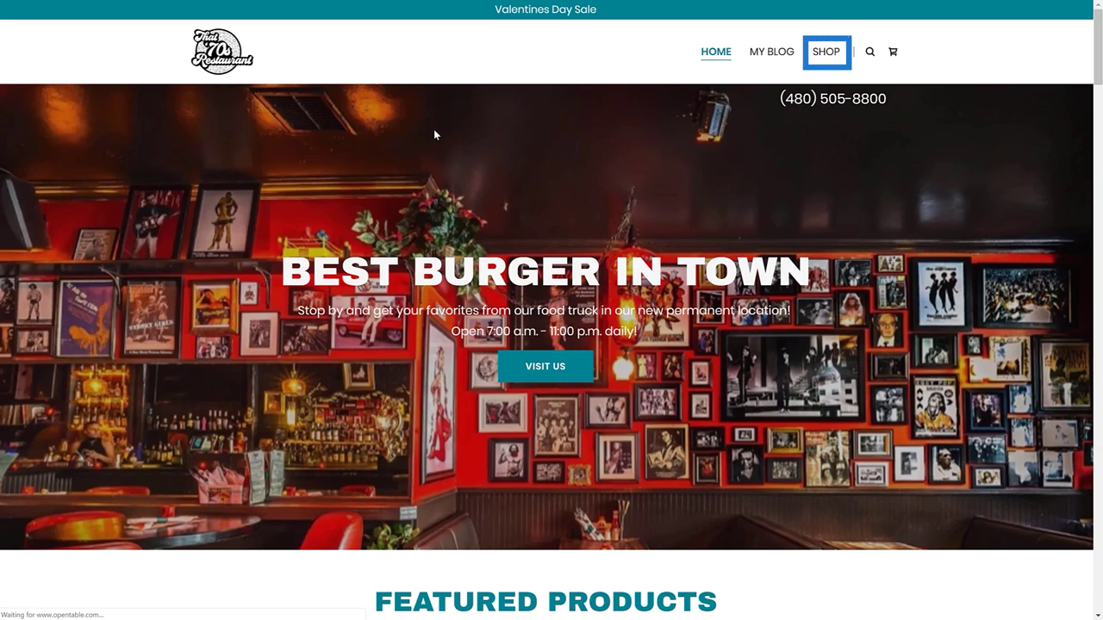
pyautogui.click(826, 52)
pyautogui.scroll(-1, 458, 183)
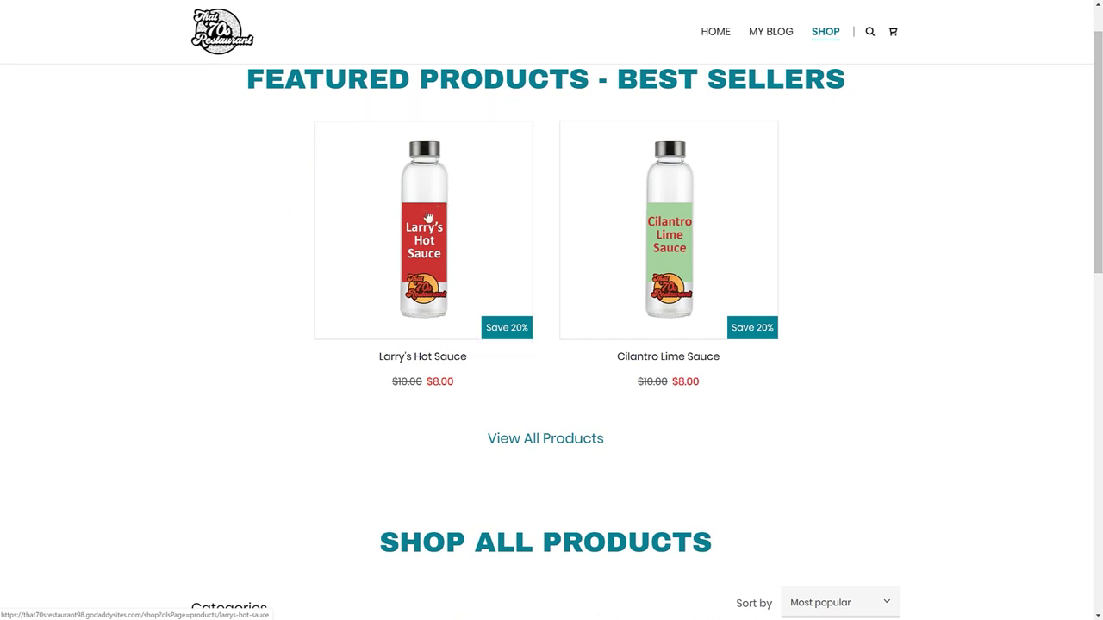
# Open the Larry's Hot Sauce product page and start writing a review
pyautogui.click(458, 183)
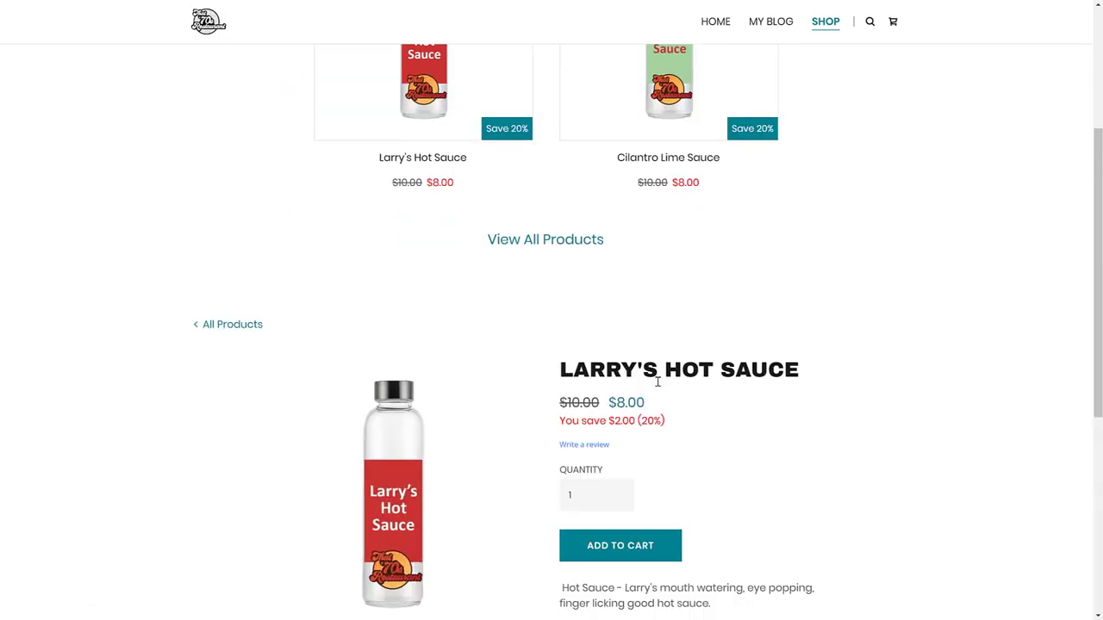
pyautogui.scroll(-1, 750, 392)
pyautogui.scroll(-3, 751, 398)
pyautogui.scroll(-1, 750, 397)
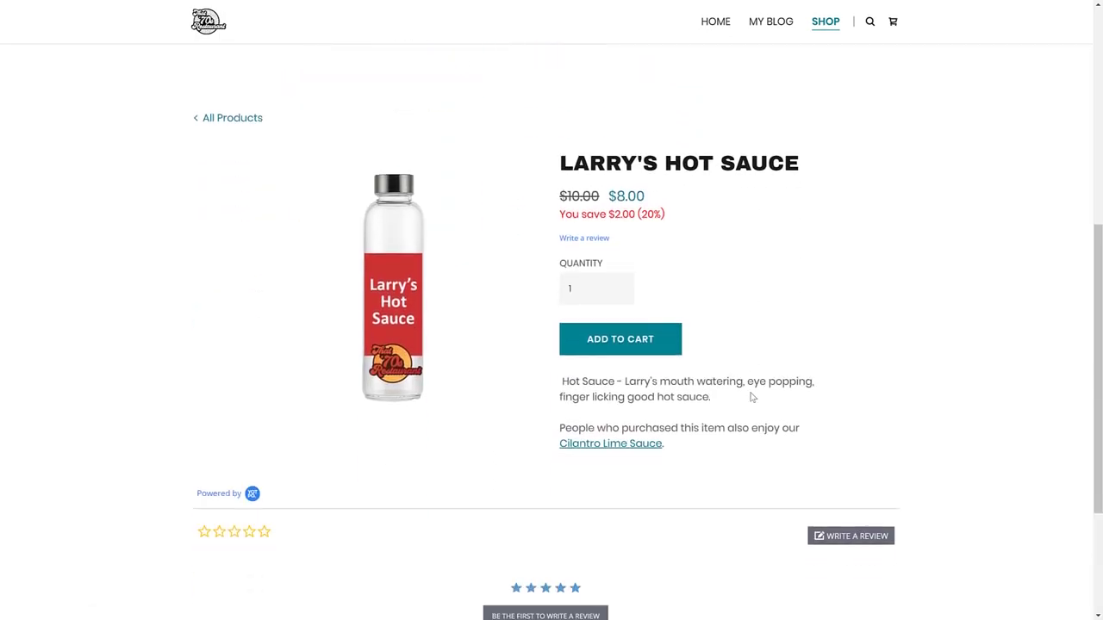
pyautogui.scroll(-1, 703, 493)
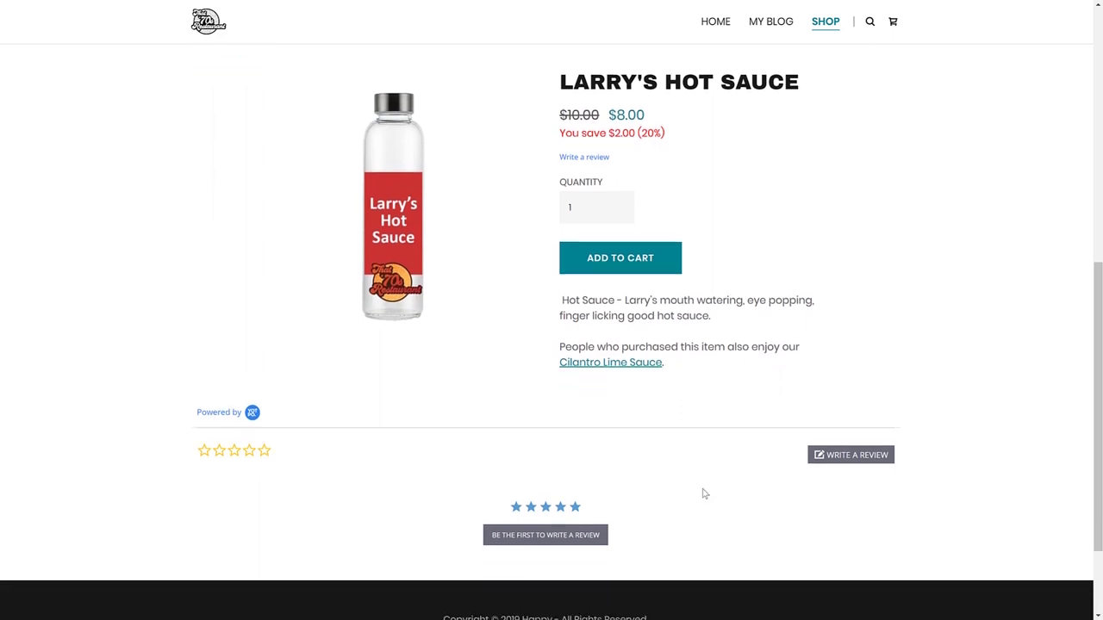
pyautogui.click(858, 456)
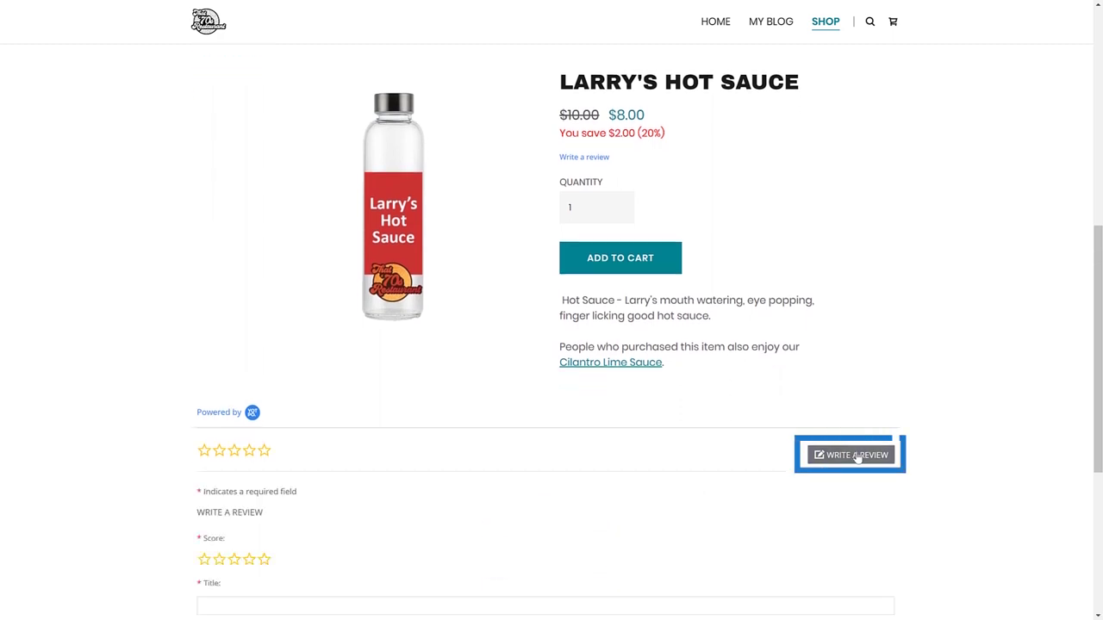
# Give five stars, the title 'Best Hot Sauce I have ever had', and the review text
pyautogui.scroll(-1, 263, 455)
pyautogui.scroll(-1, 263, 500)
pyautogui.click(266, 444)
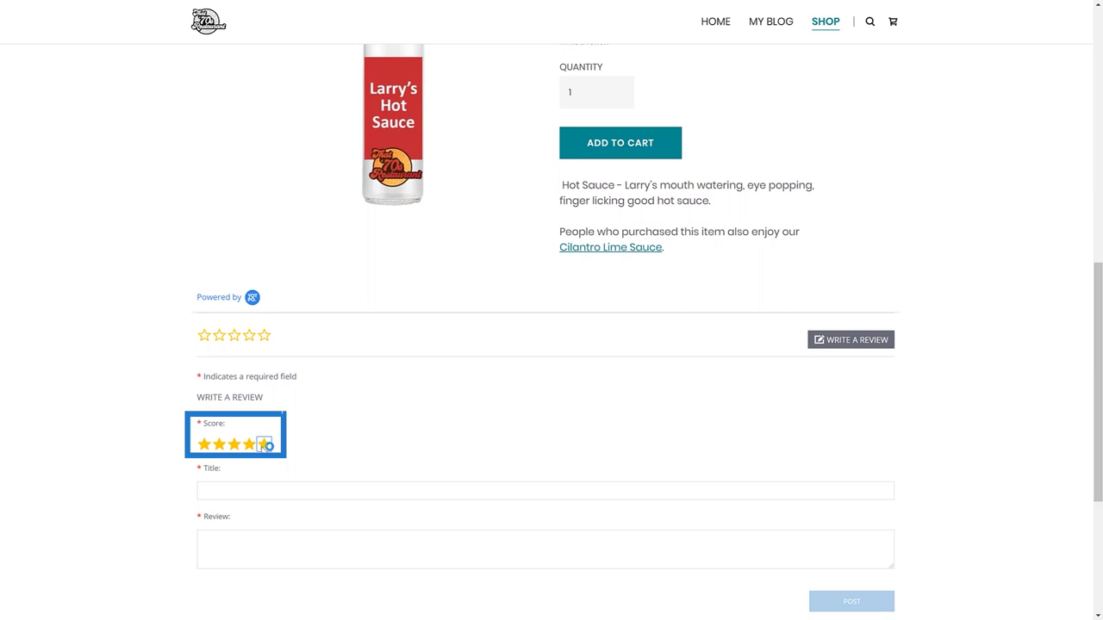
pyautogui.click(236, 490)
pyautogui.write('Best')
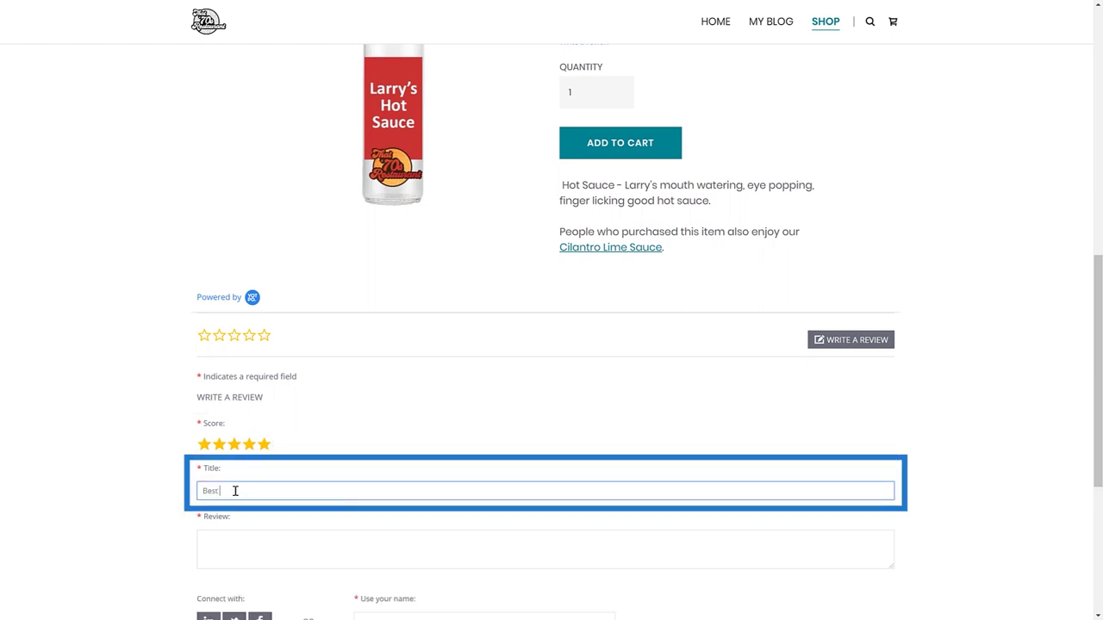
pyautogui.write(' Hot Sauce I have ever had')
pyautogui.click(221, 540)
pyautogui.write('Tried this at the restaurant and I')
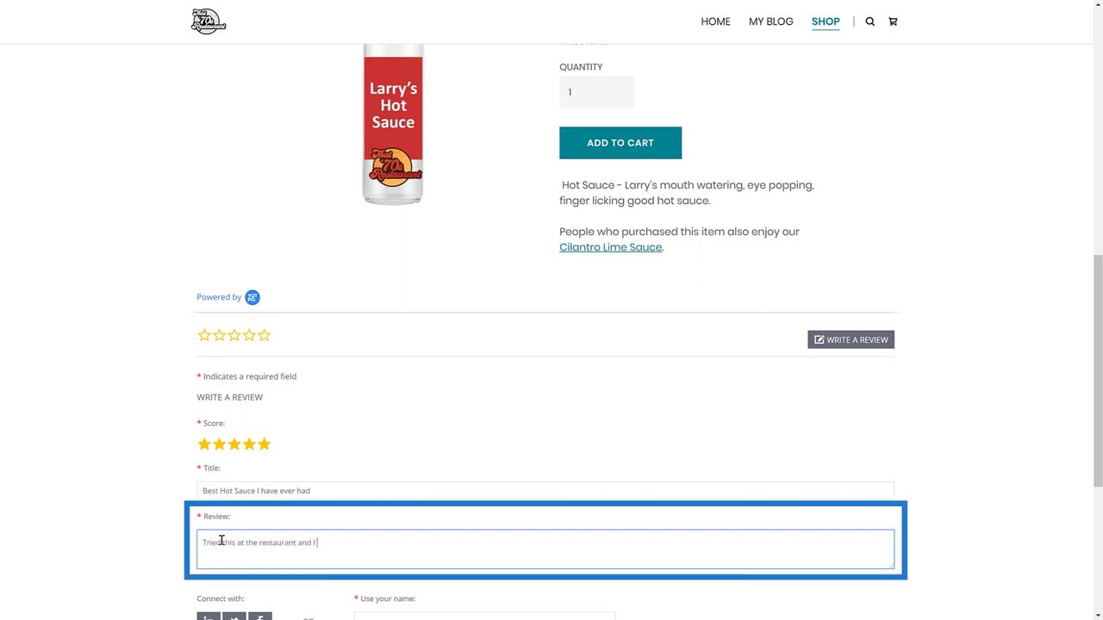
pyautogui.write(' am happy to say it is just as good on my food at home!')
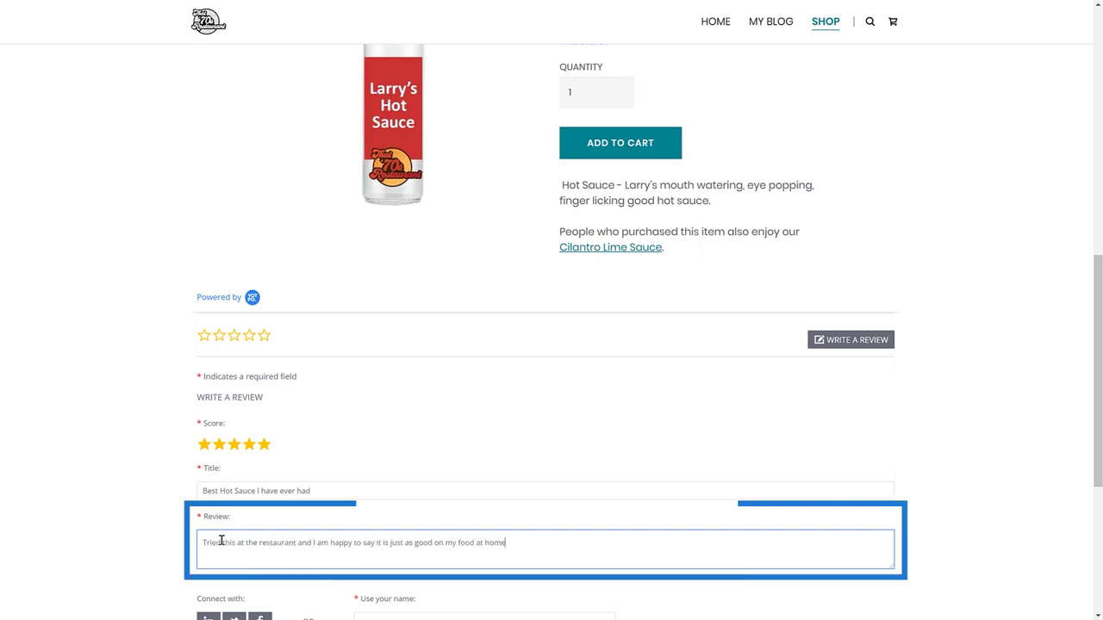
# Enter the reviewer's name and e-mail address, then post the review
pyautogui.scroll(-3, 222, 540)
pyautogui.click(396, 446)
pyautogui.write('John Smith')
pyautogui.press('Tab')
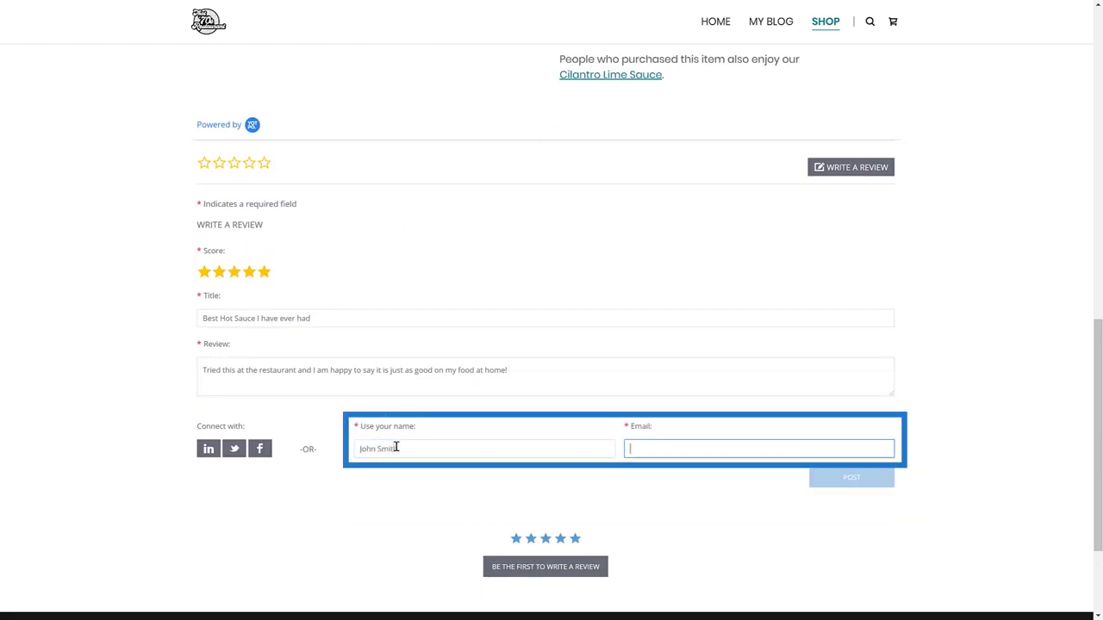
pyautogui.write('Jsmith@')
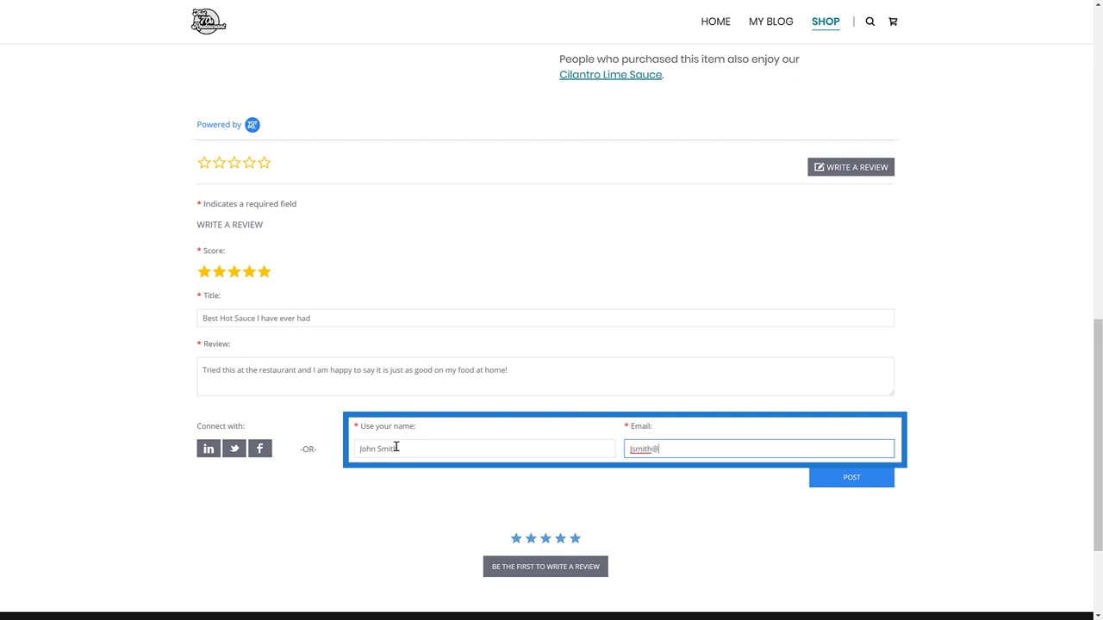
pyautogui.write('test.com')
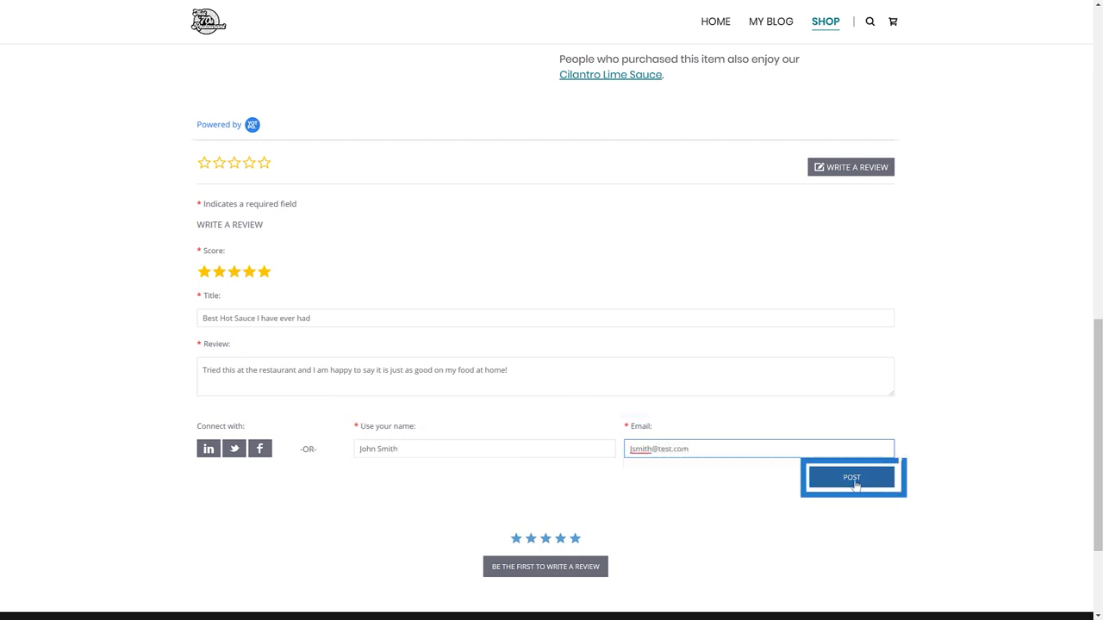
pyautogui.click(853, 478)
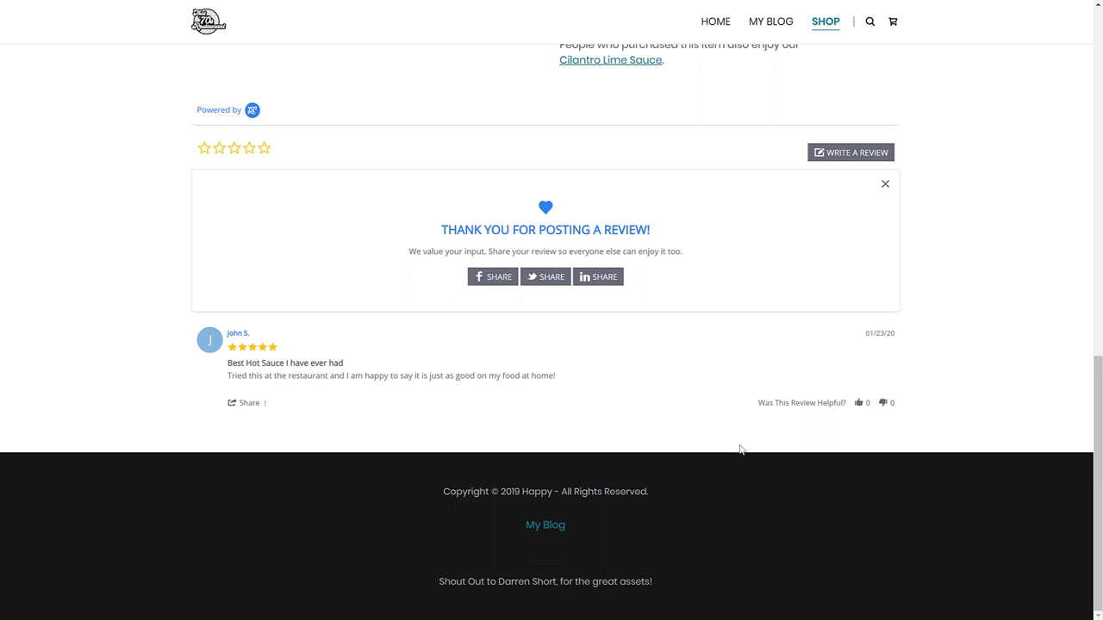